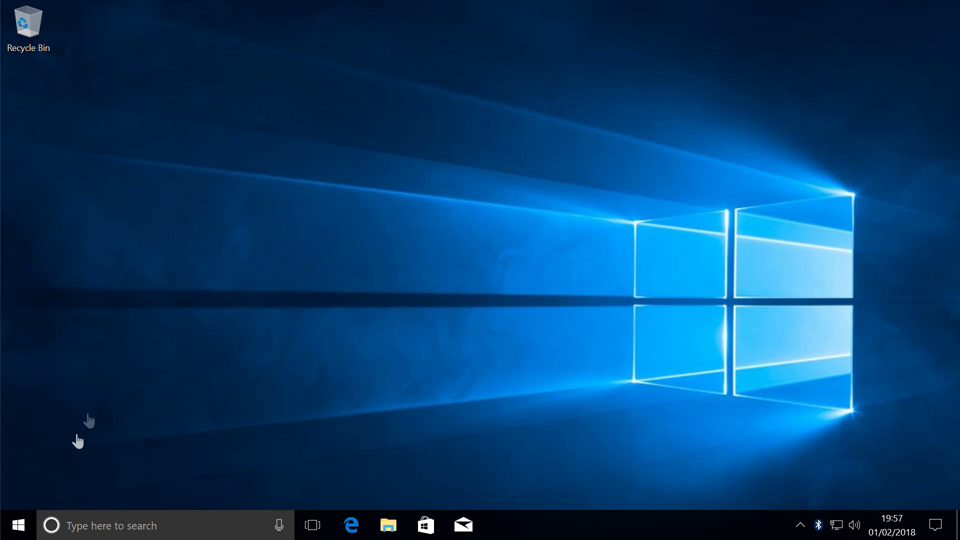
- Open Windows Settings from the Start menu and go to Accounts › Your info
left_click(19, 532)
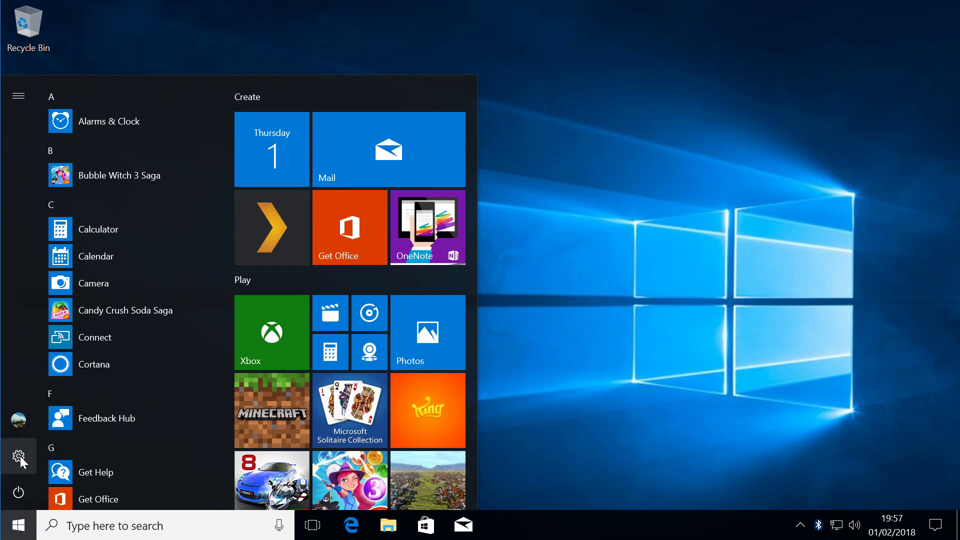
left_click(20, 456)
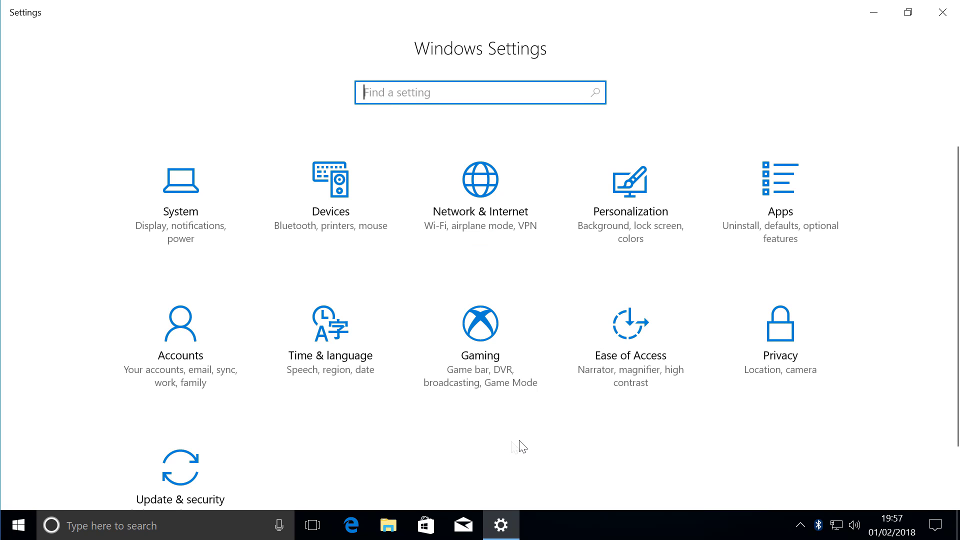
left_click(183, 348)
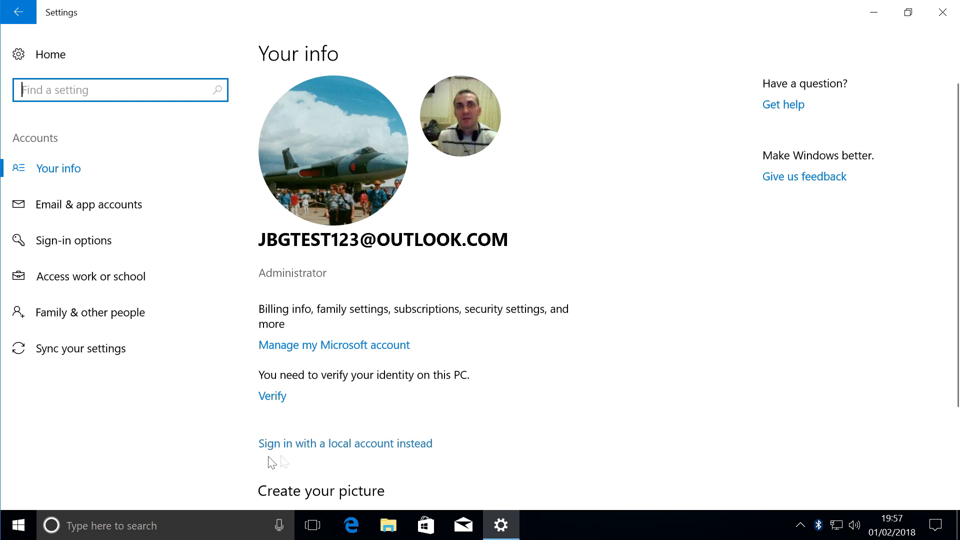
- Convert the Microsoft account to a local account named John, confirming with the current password, then sign out
left_click(379, 448)
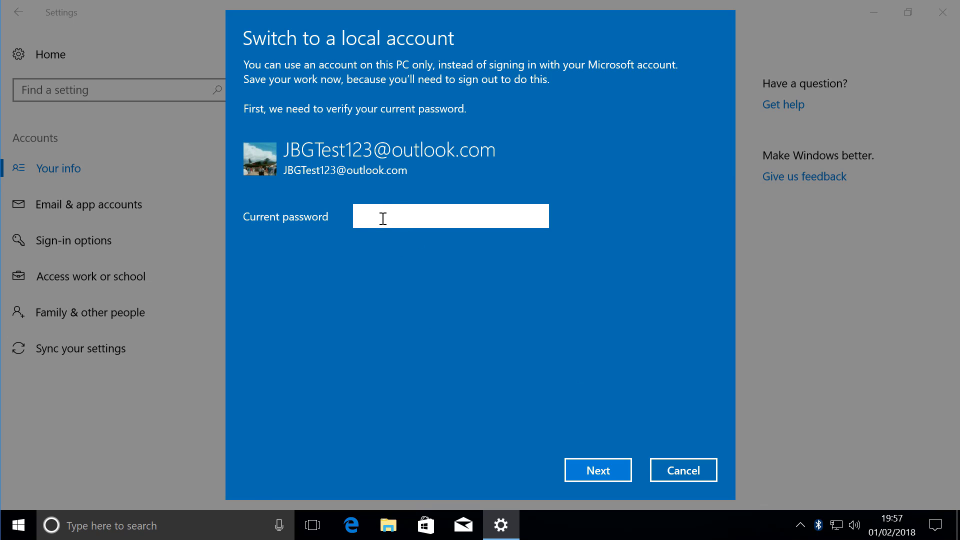
type("*************")
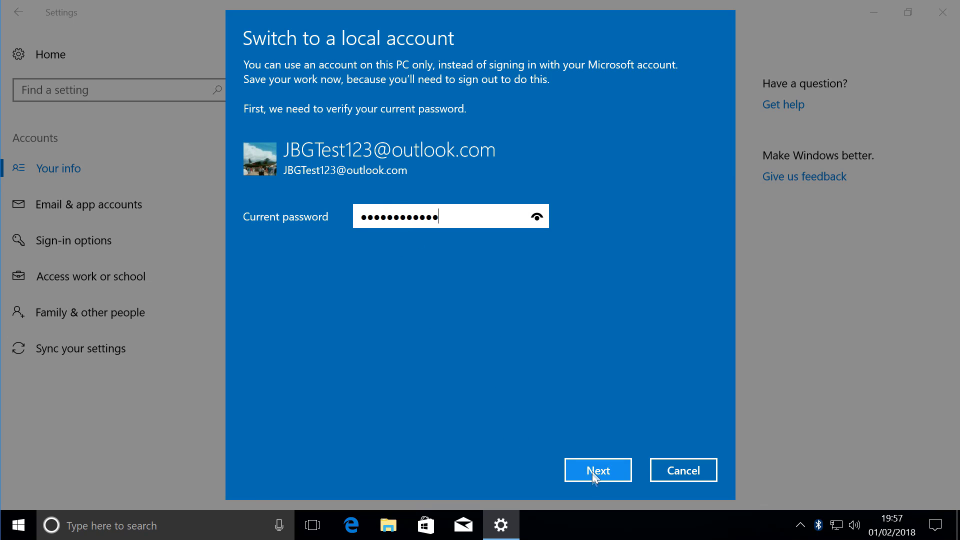
left_click(593, 470)
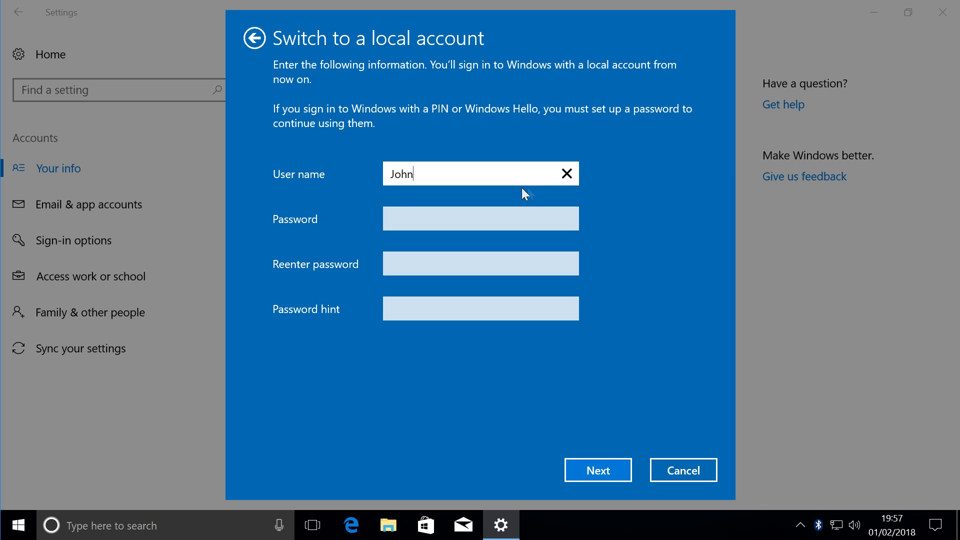
left_click(599, 470)
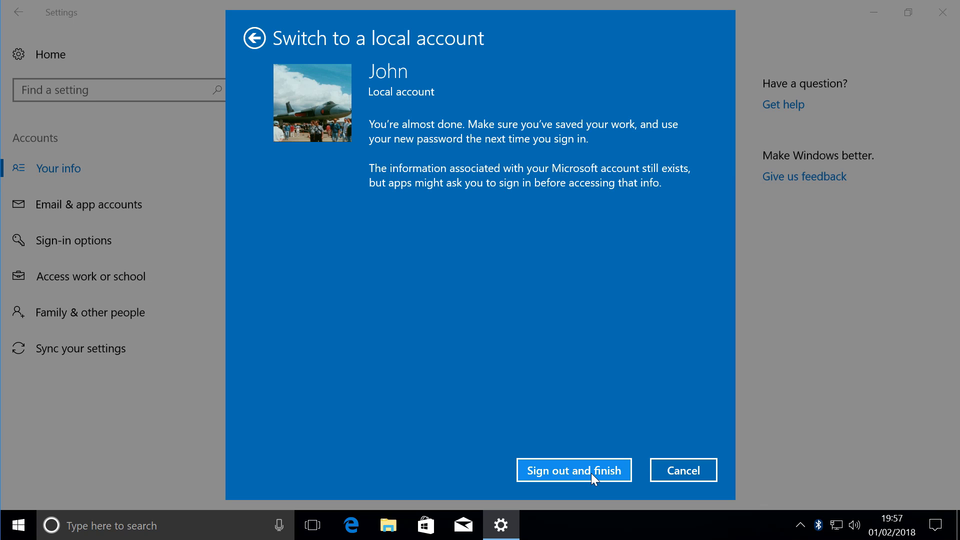
left_click(591, 473)
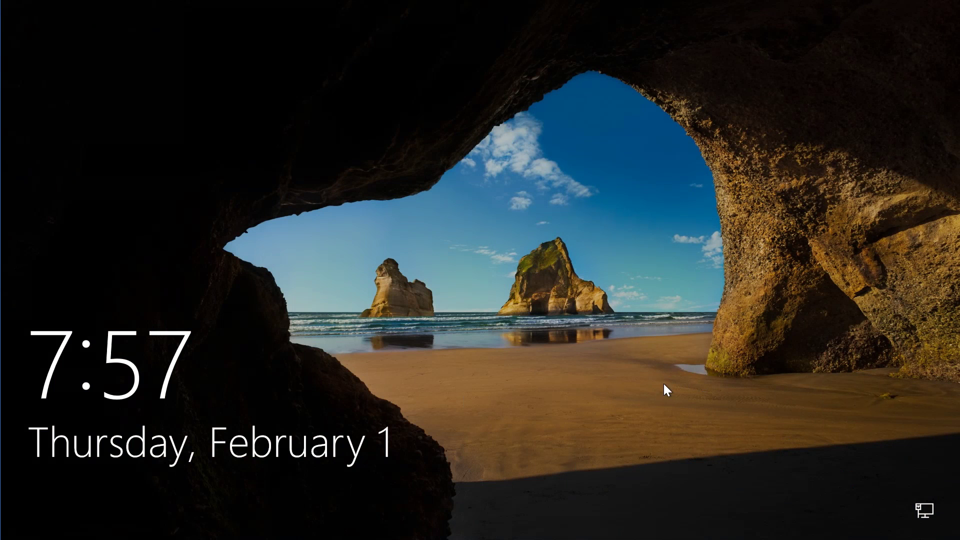
- Dismiss the lock screen and sign in as the local user John
left_click(512, 339)
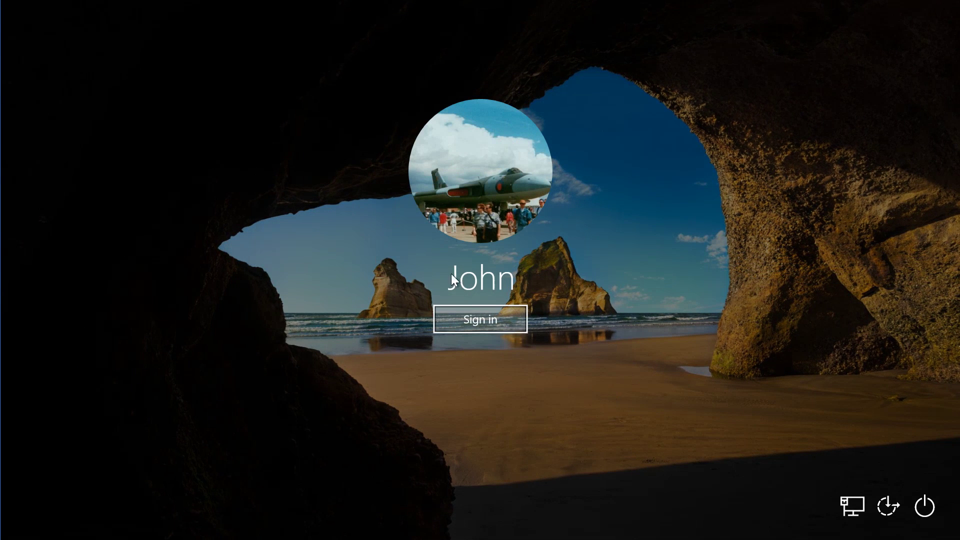
left_click(480, 320)
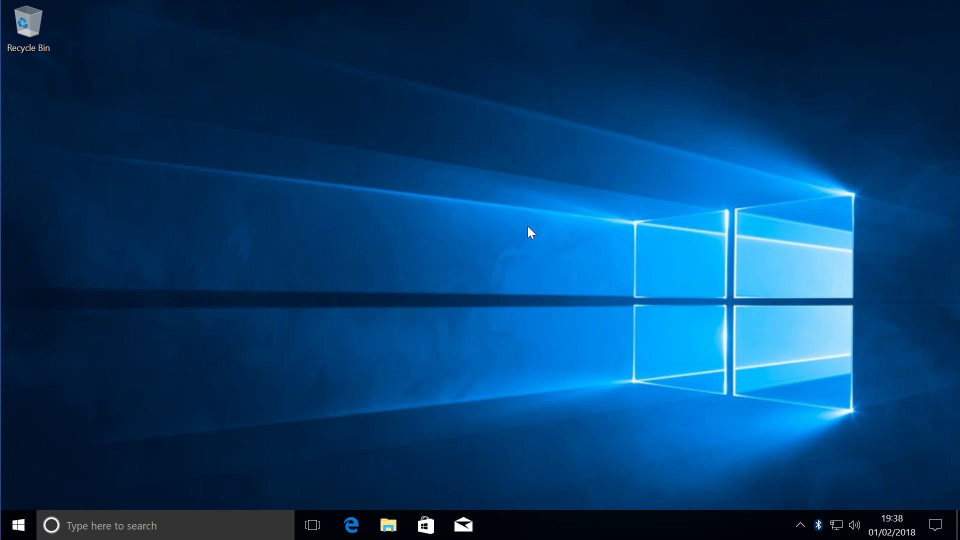
left_click(172, 525)
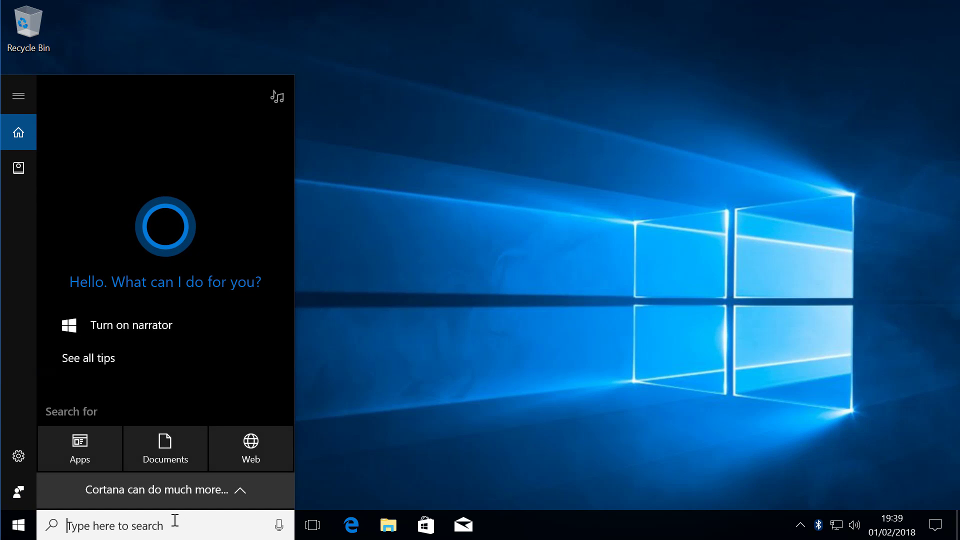
type("winver")
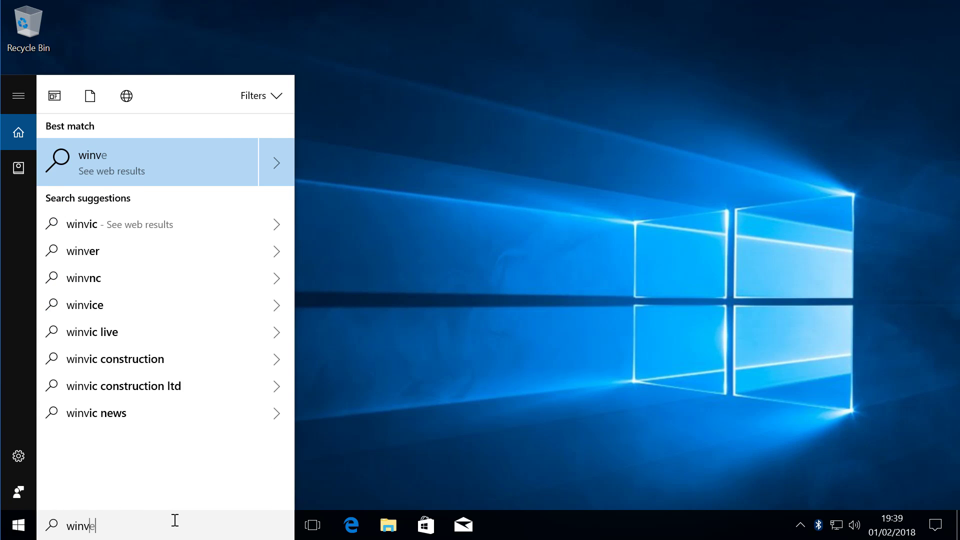
left_click(176, 156)
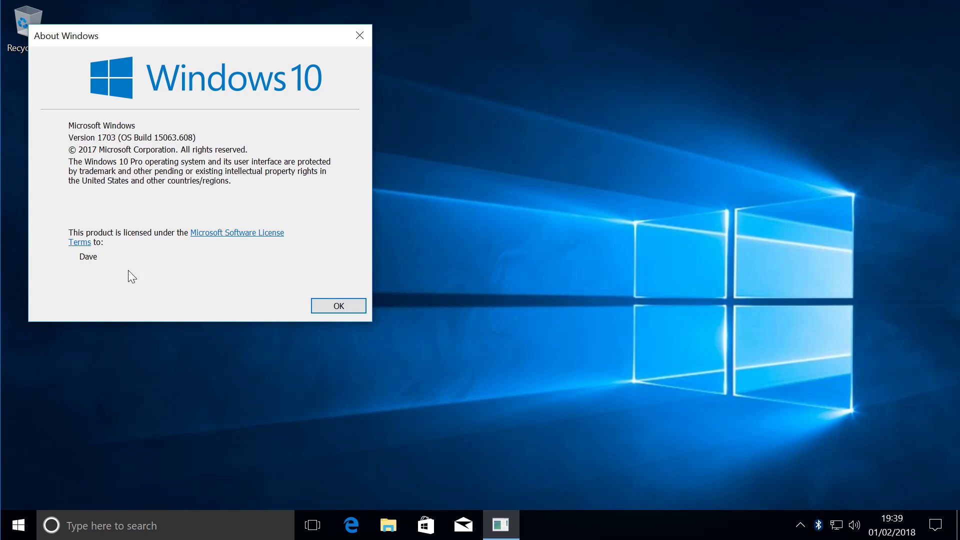
left_click(340, 303)
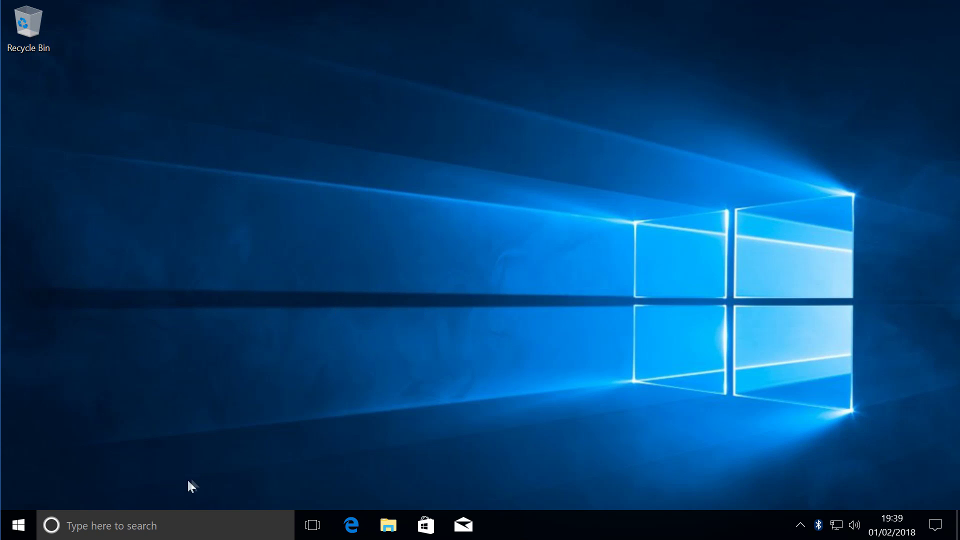
- Launch regedit.exe from search and allow it to run as administrator
left_click(166, 525)
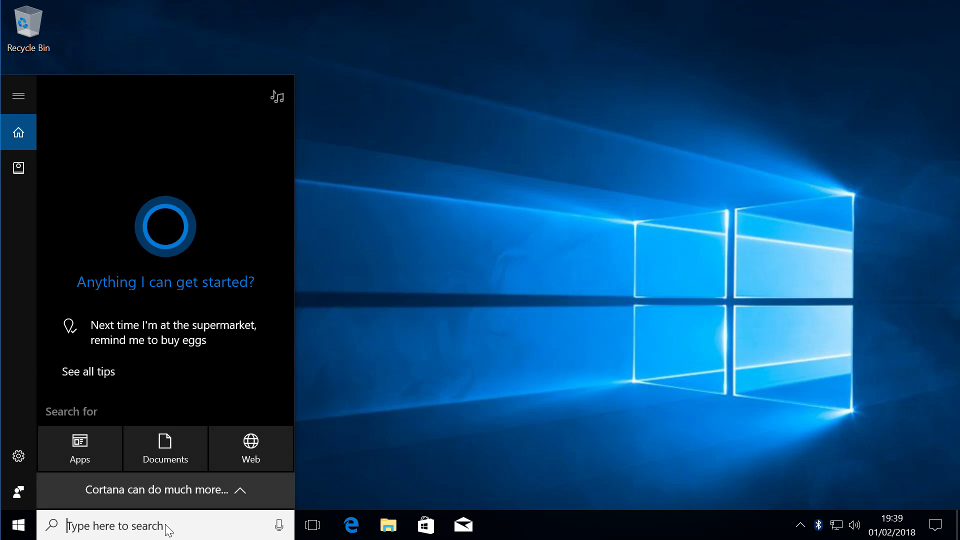
type("reged")
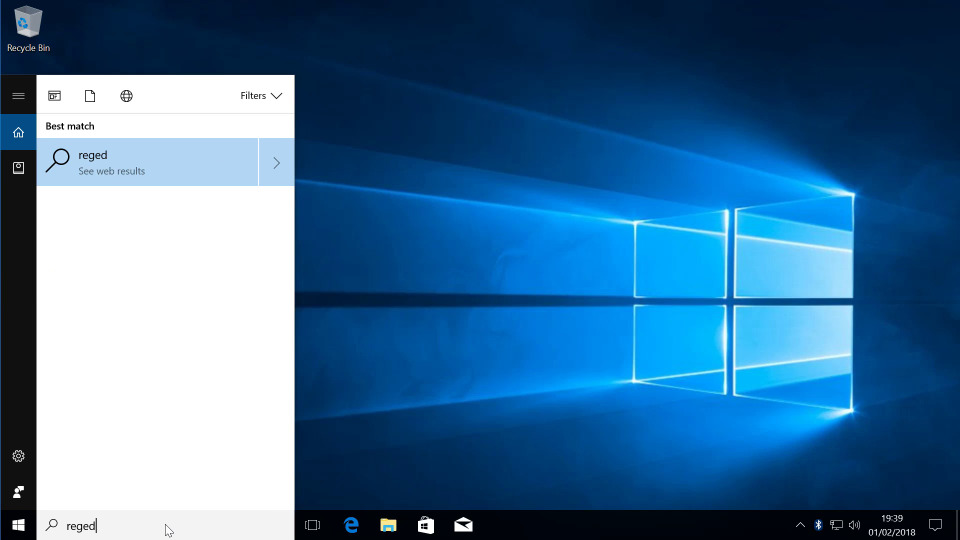
type("it.exe")
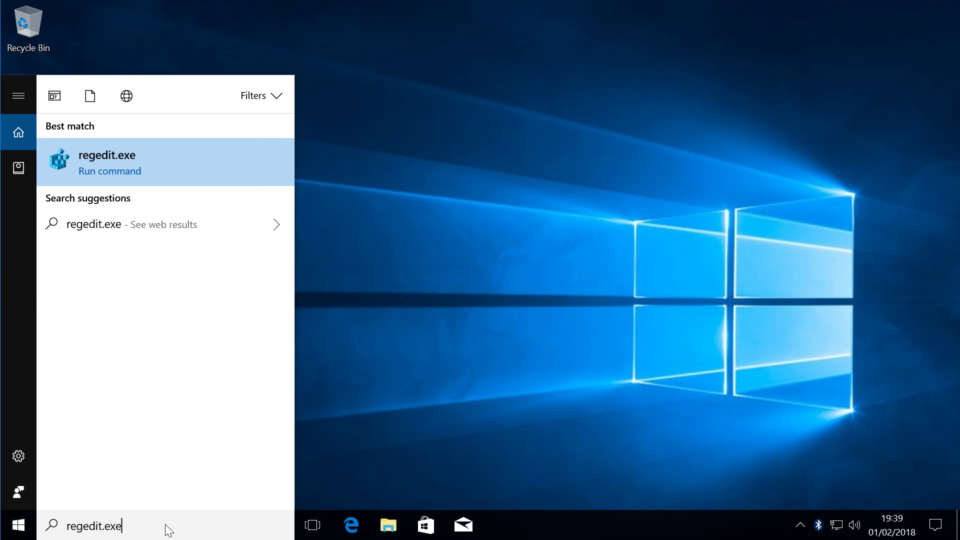
left_click(137, 163)
left_click(415, 358)
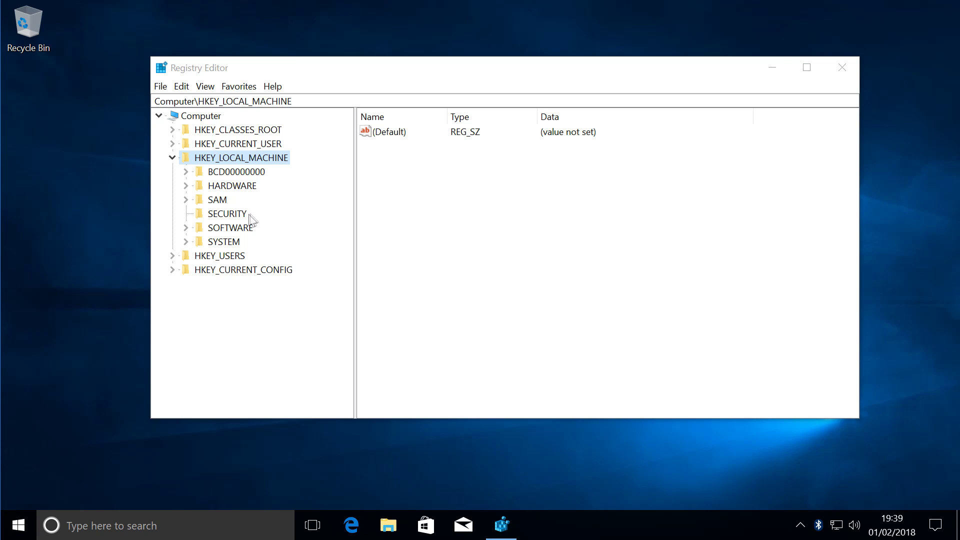
- Navigate to HKLM\SOFTWARE\Microsoft\Windows NT\CurrentVersion in Registry Editor
double_click(234, 230)
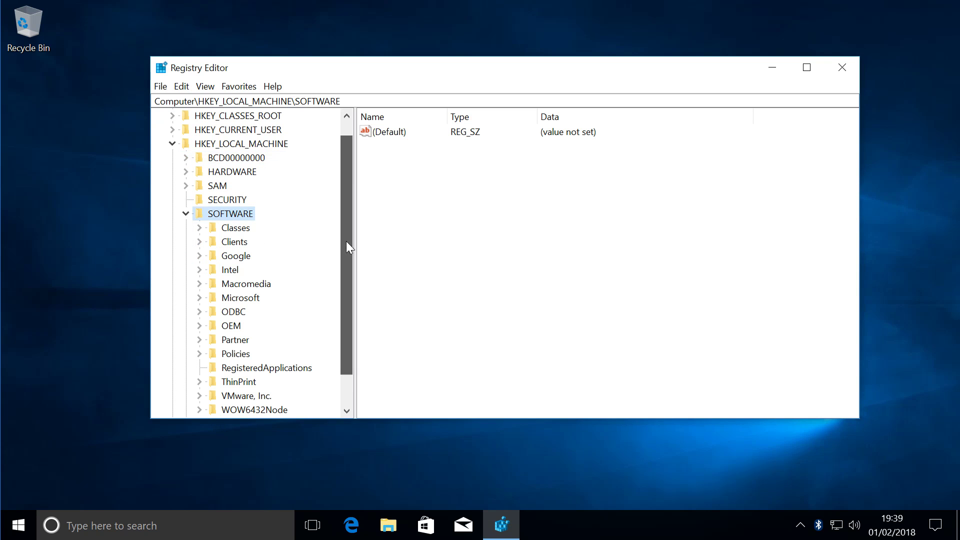
left_click_drag(346, 238, 346, 245)
double_click(253, 283)
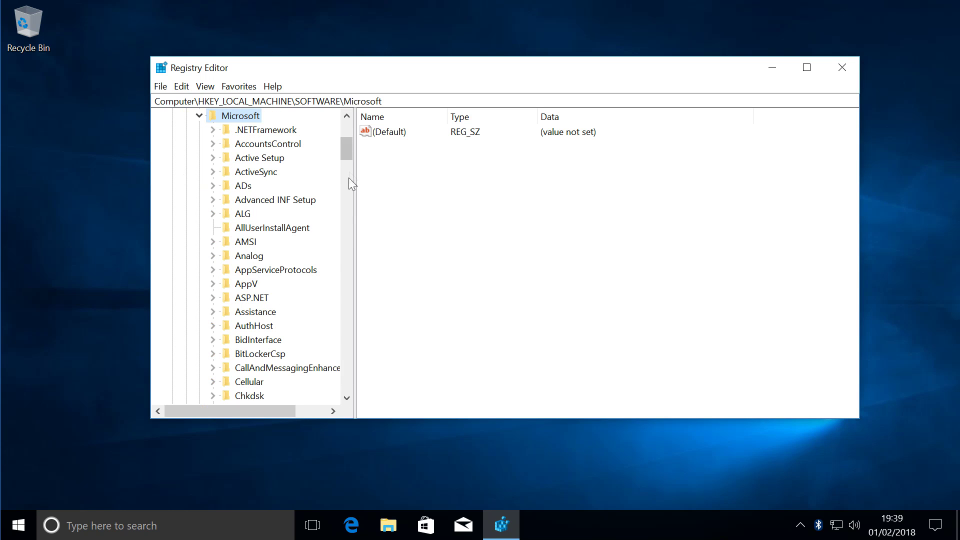
left_click_drag(346, 158, 346, 359)
double_click(277, 327)
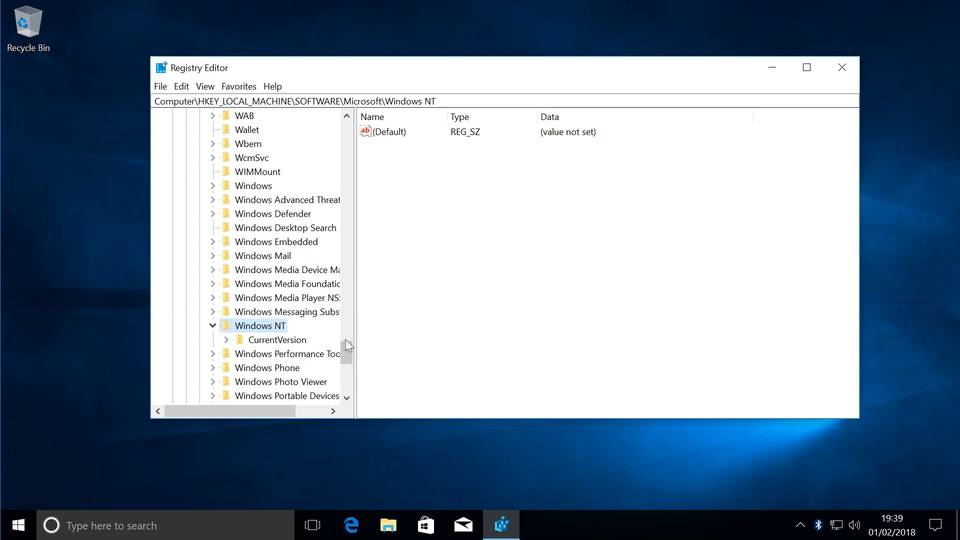
left_click(286, 341)
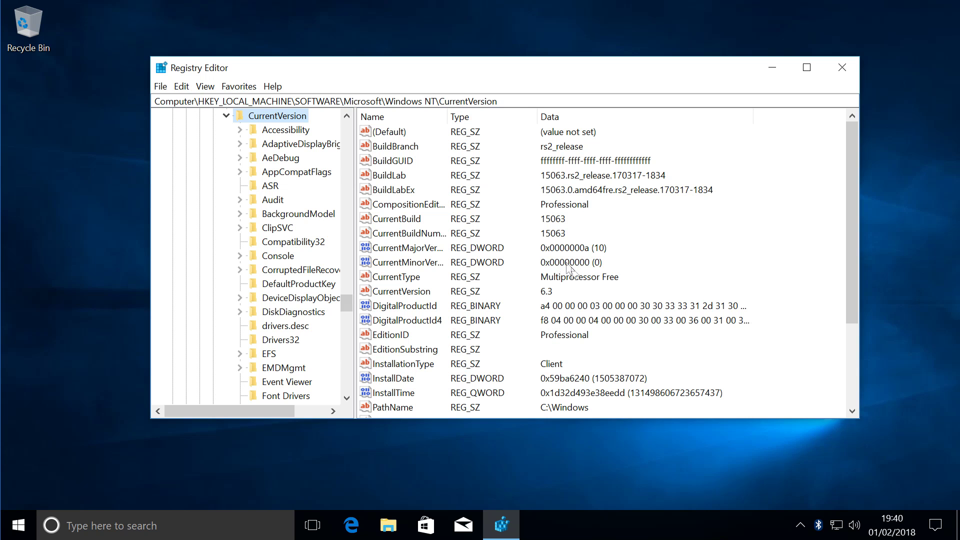
- Change the RegisteredOwner value from Dave to John
left_click_drag(854, 215, 850, 298)
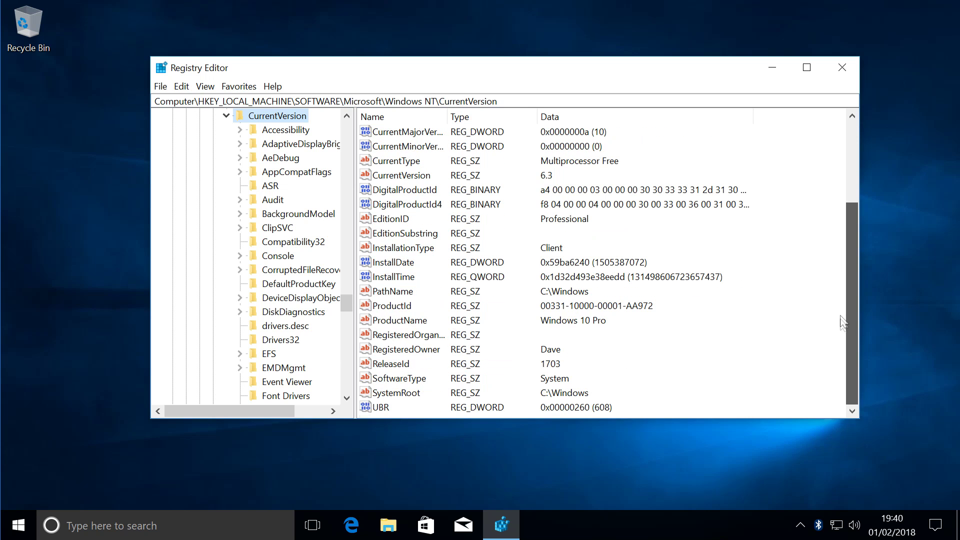
double_click(424, 350)
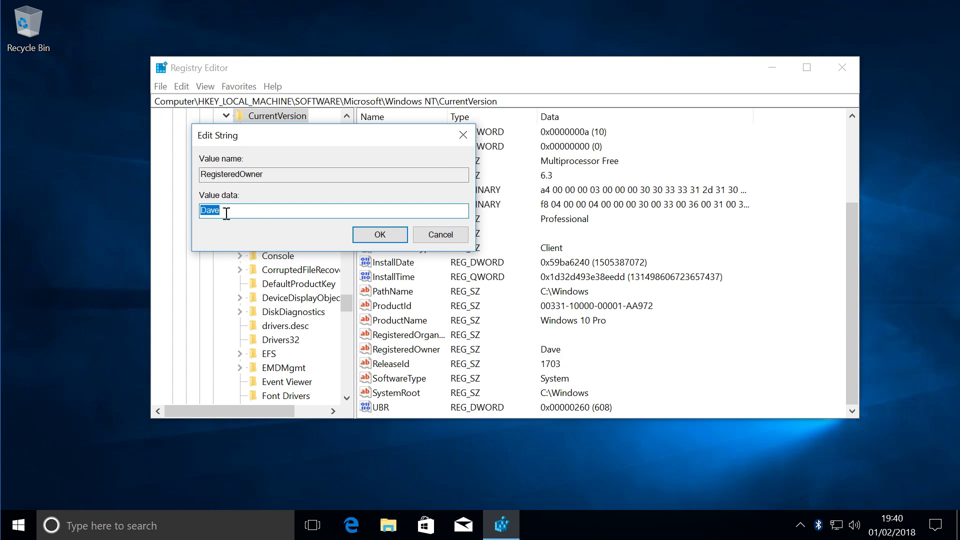
type("John")
left_click(380, 235)
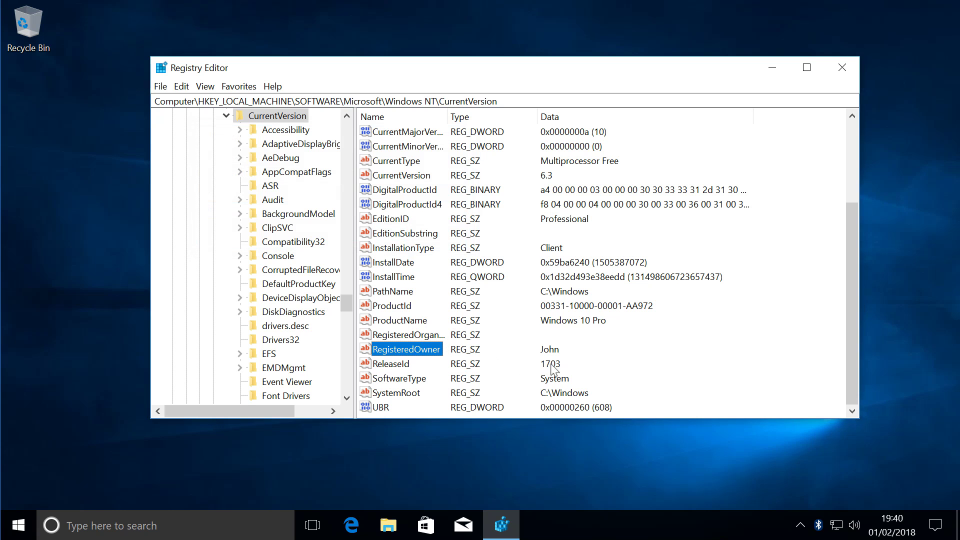
left_click(842, 68)
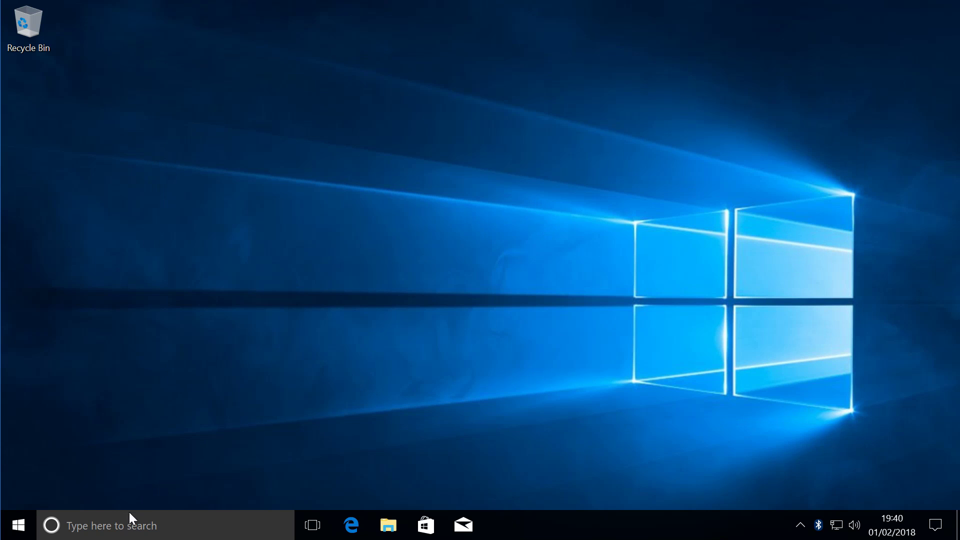
left_click(122, 526)
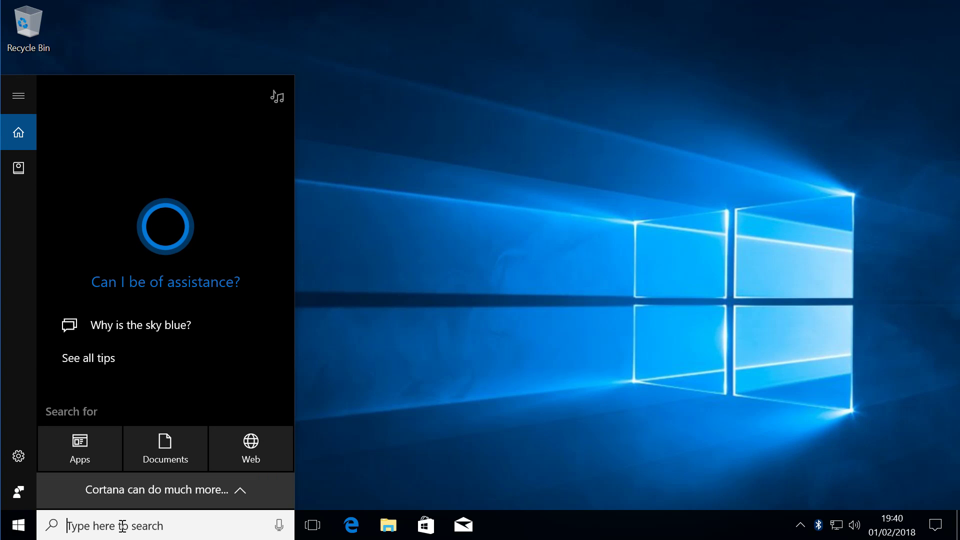
type("wi")
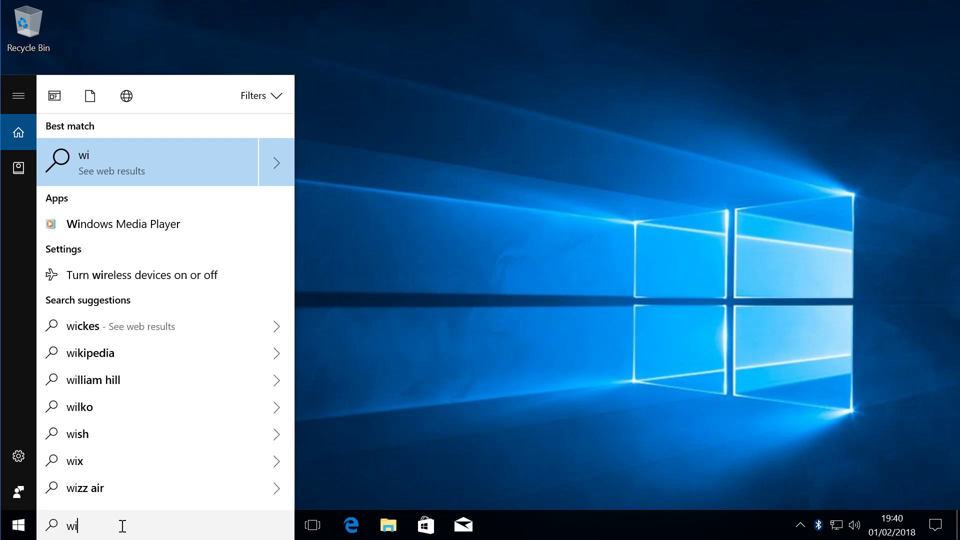
type("nver")
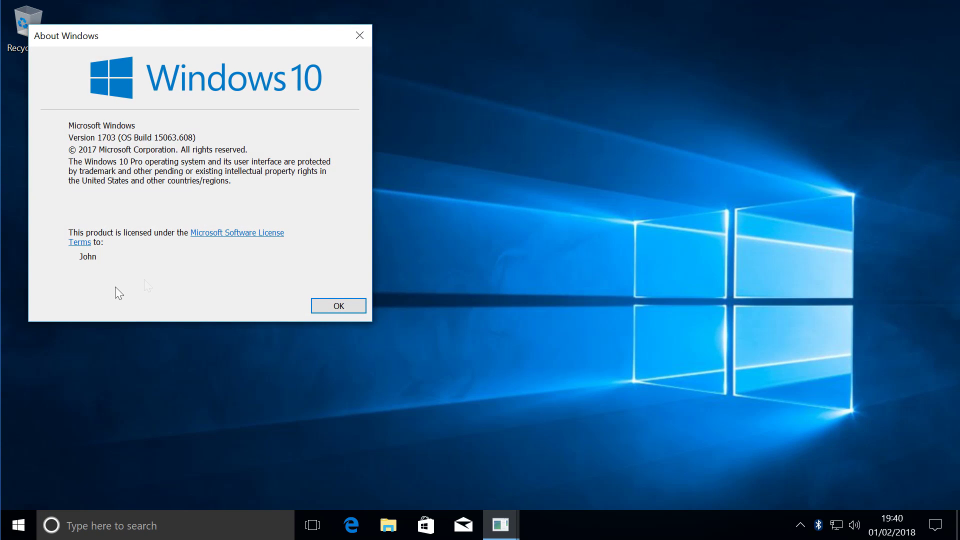
left_click(338, 307)
left_click(339, 309)
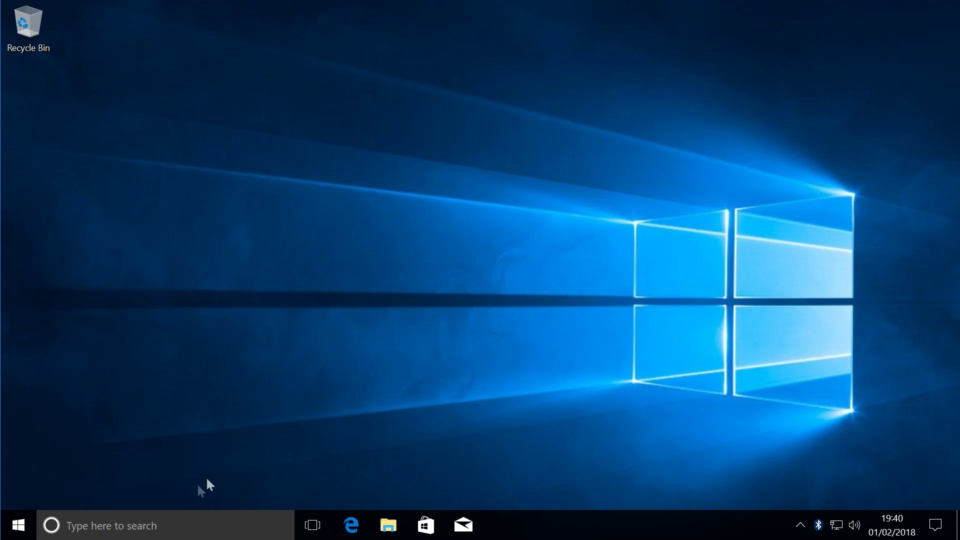
- Find and open Control Panel through the search box
left_click(100, 525)
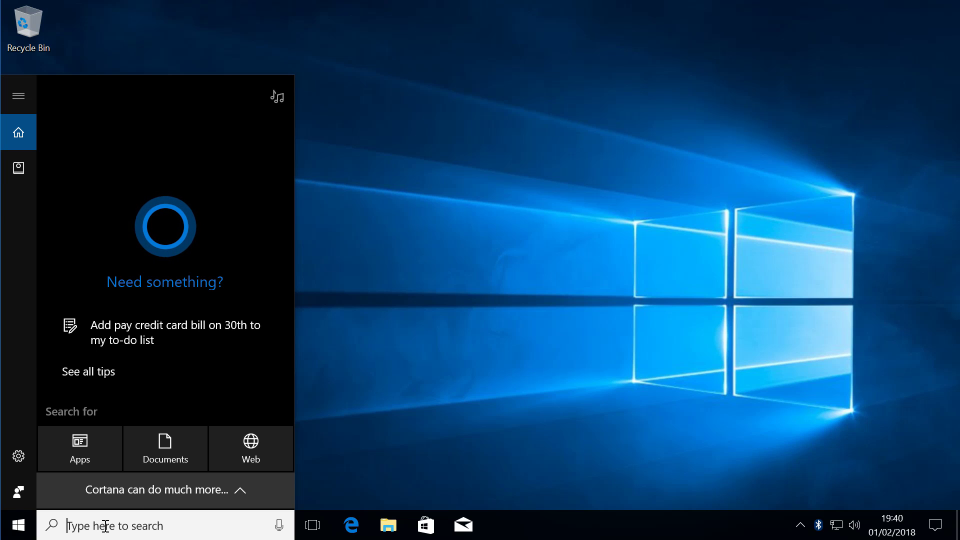
type("contr")
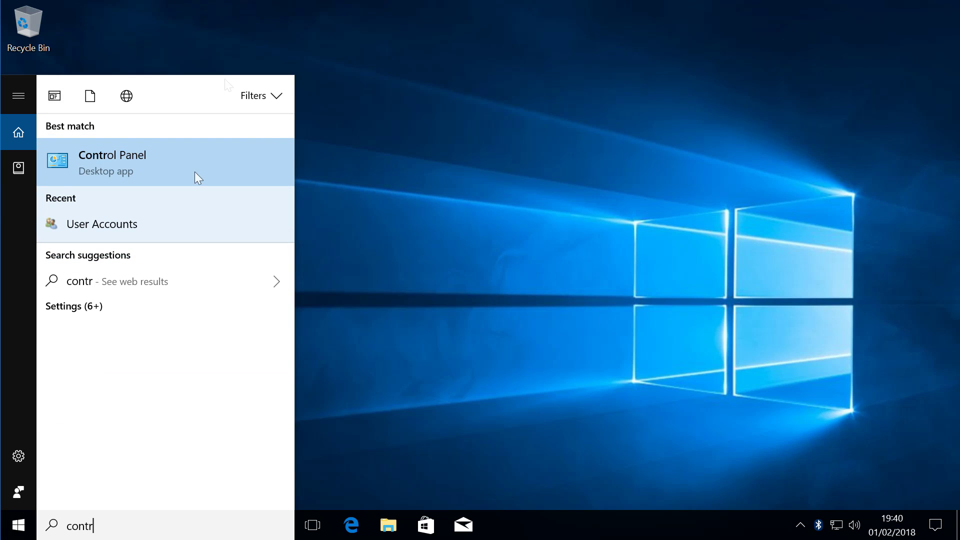
left_click(173, 150)
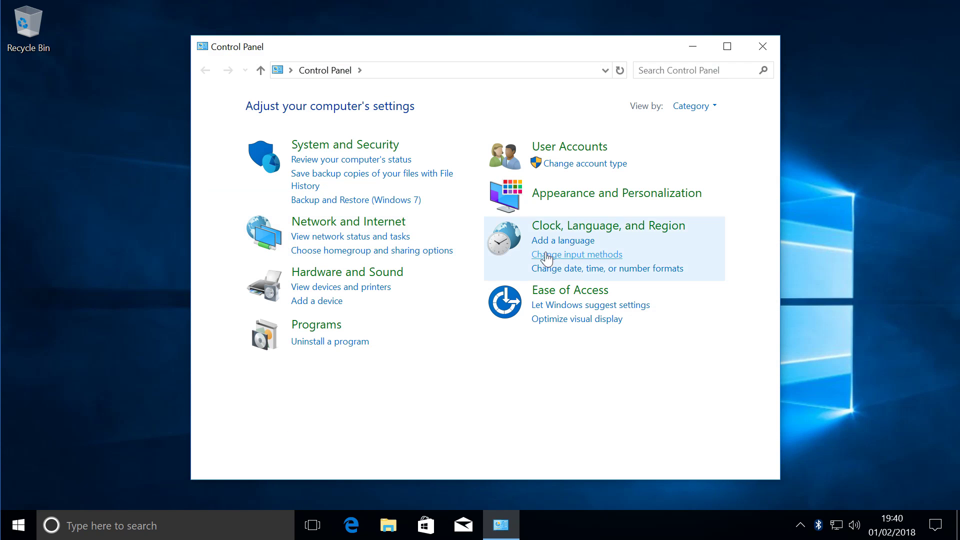
- Under User Accounts, change your account name from Dave to John
left_click(587, 147)
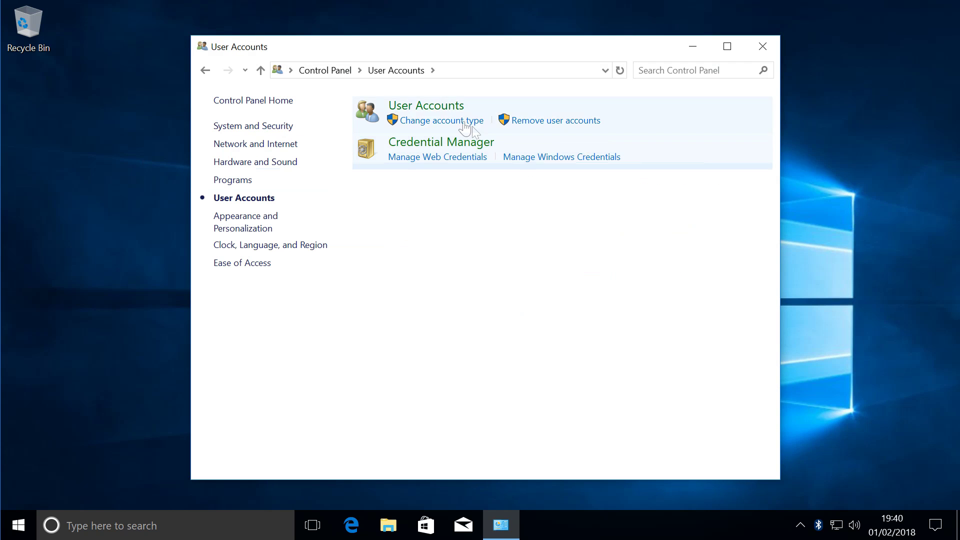
left_click(432, 107)
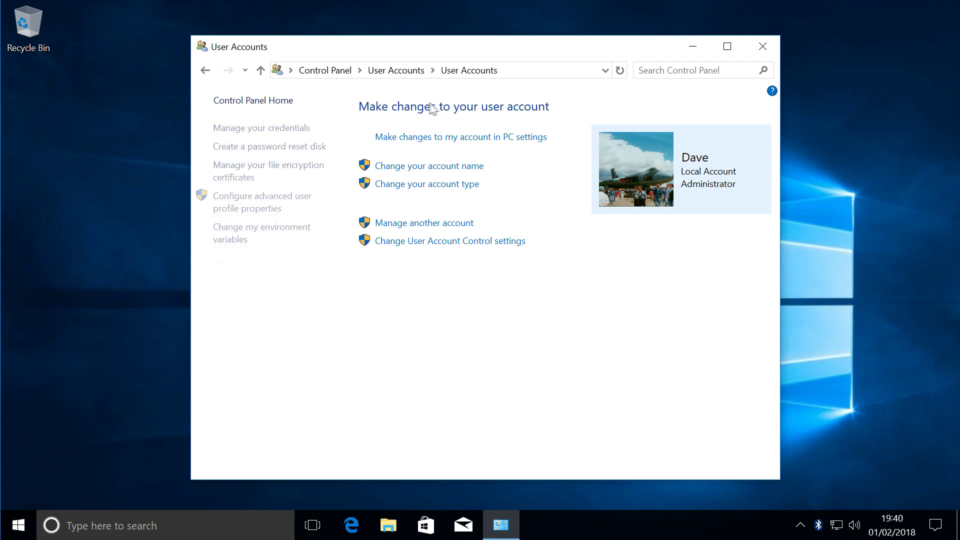
left_click(433, 167)
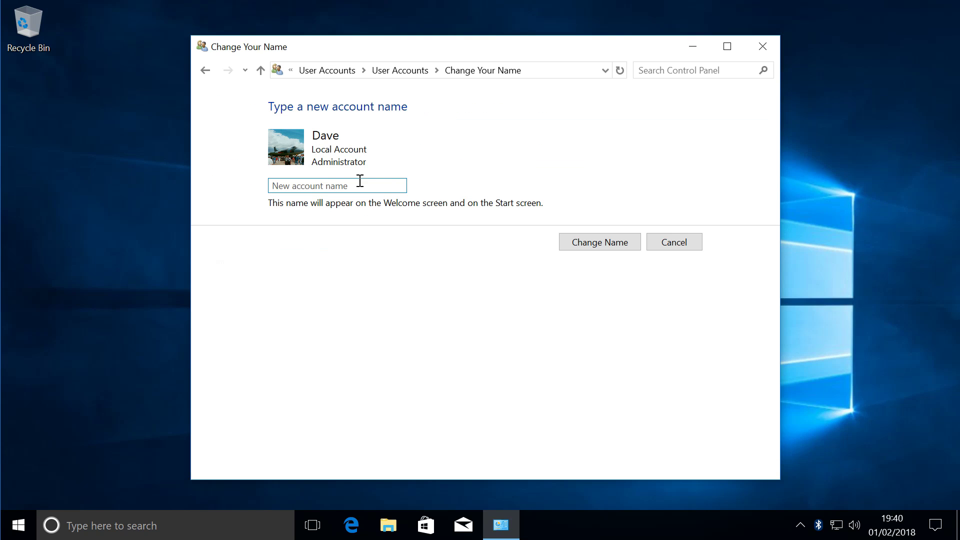
left_click(314, 186)
type("John")
left_click(603, 244)
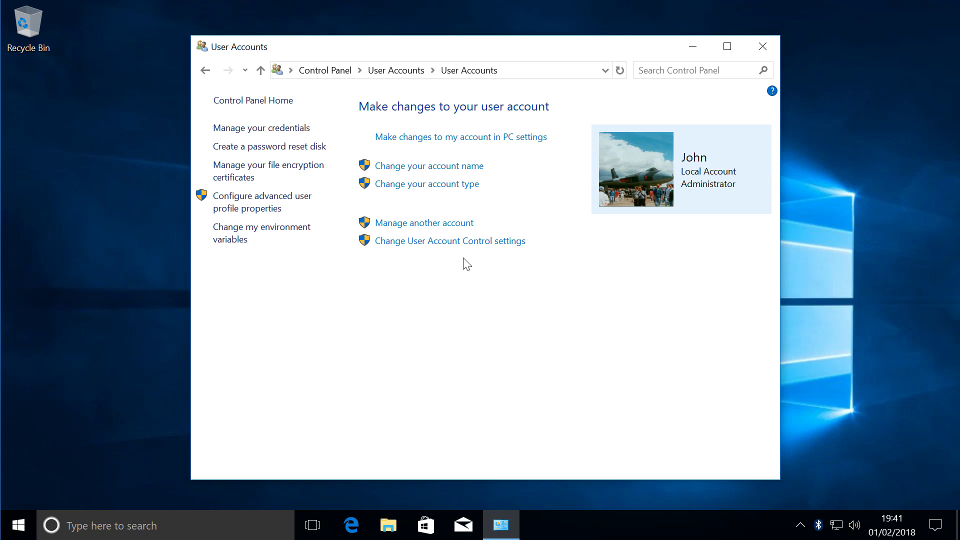
- Close the User Accounts window and restart the computer from the Start menu's power options
left_click(769, 46)
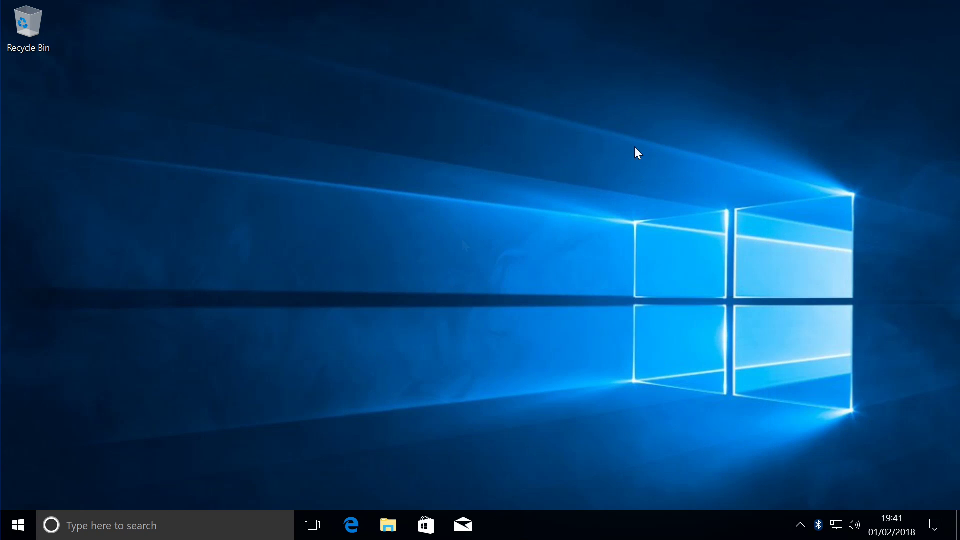
left_click(18, 525)
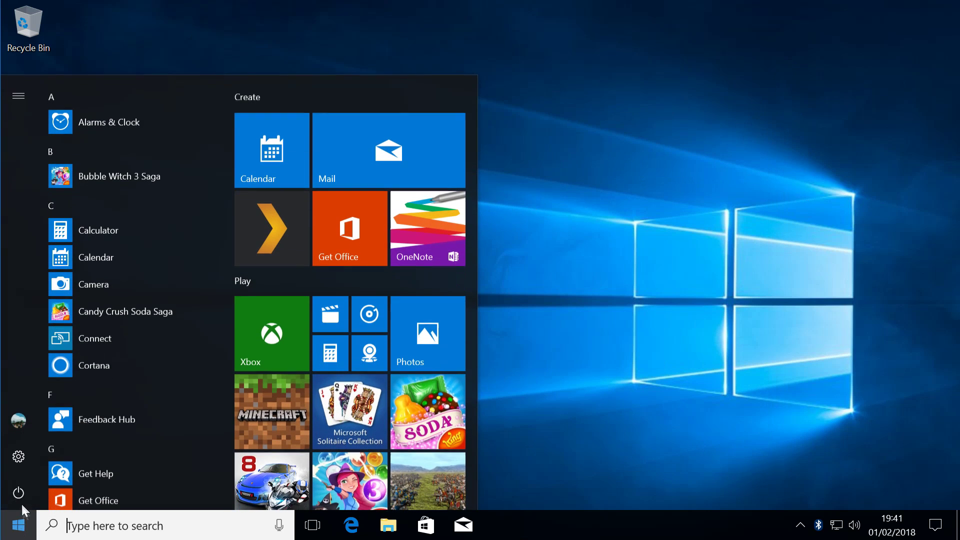
left_click(19, 493)
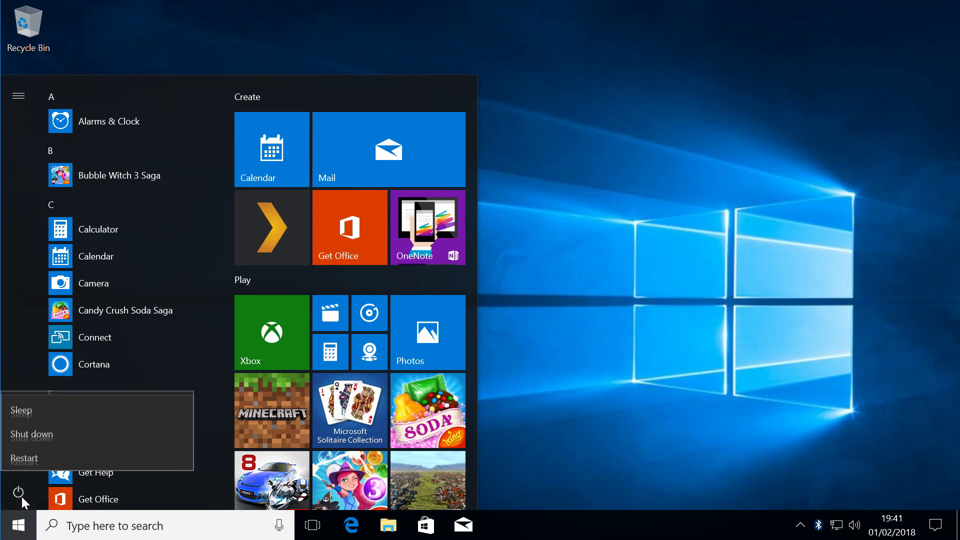
left_click(72, 457)
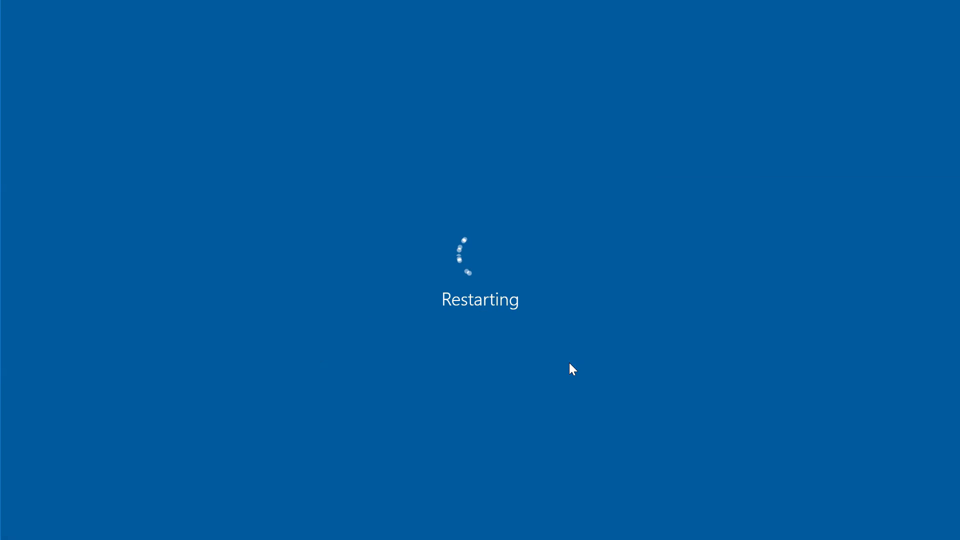